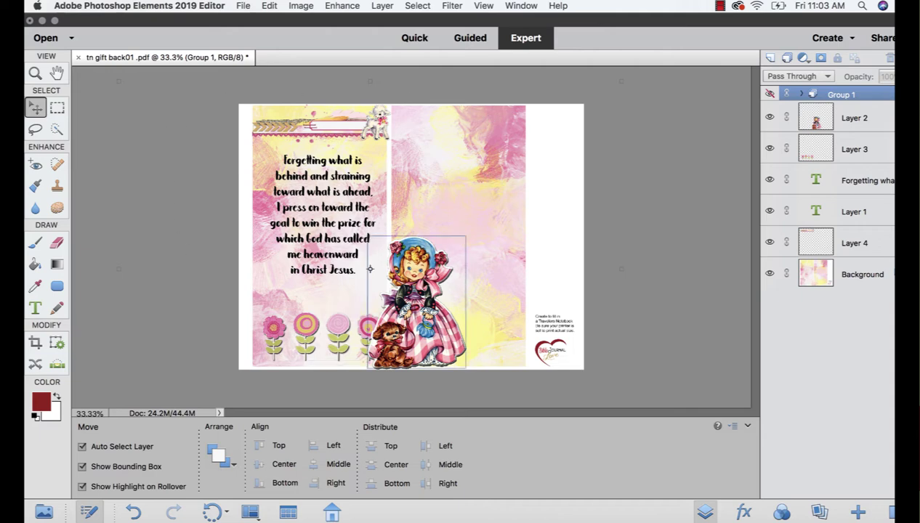
Nudge the girl illustration into place on the right panel, then select all the verse text
left_click_drag(436, 247, 480, 243)
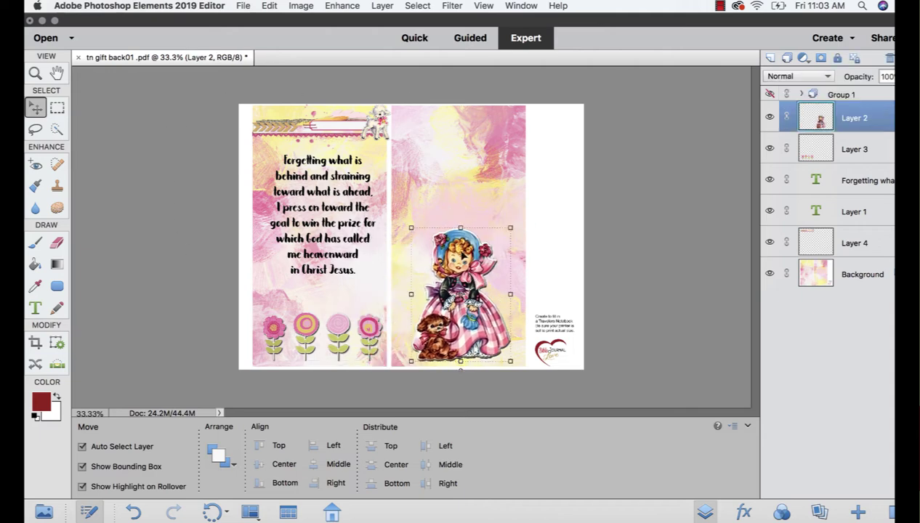
left_click(309, 186)
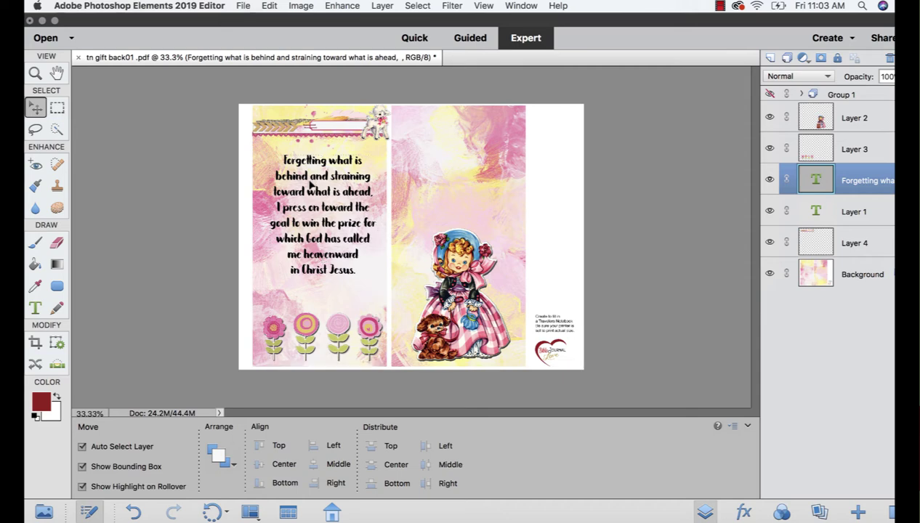
triple_click(309, 181)
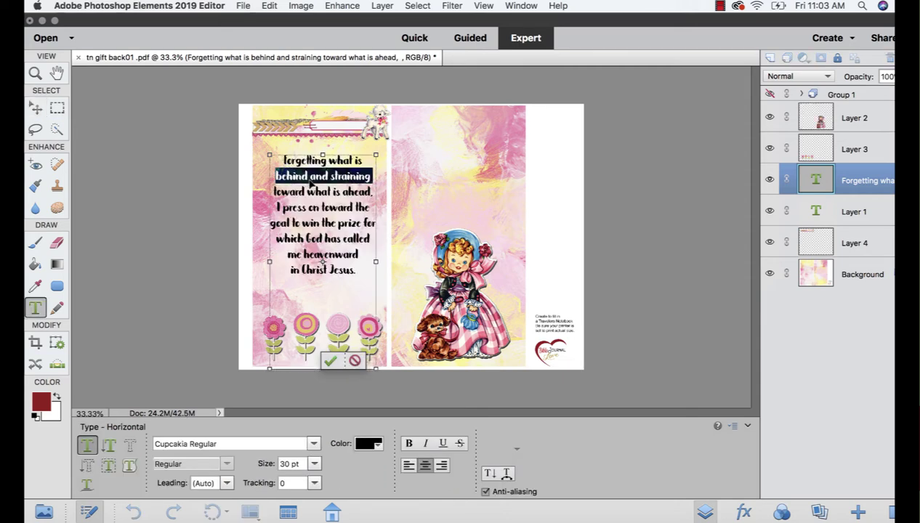
key("super+a")
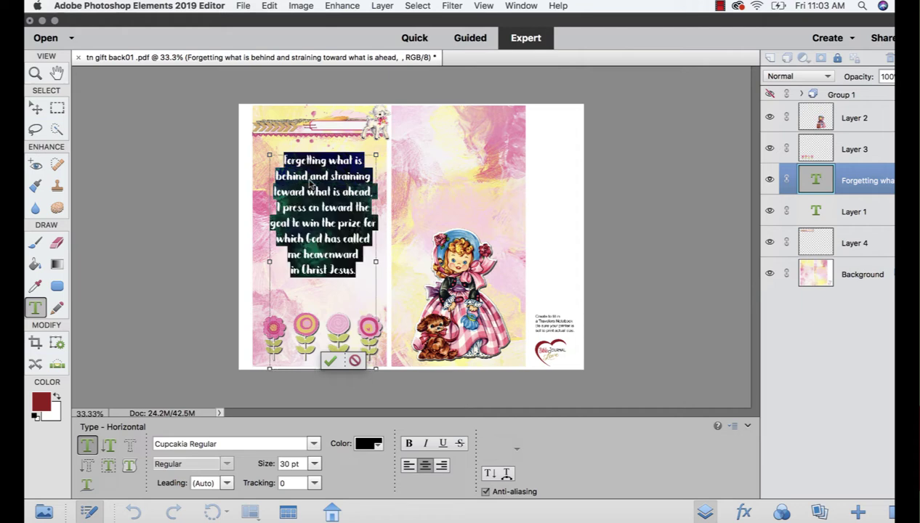
left_click(313, 444)
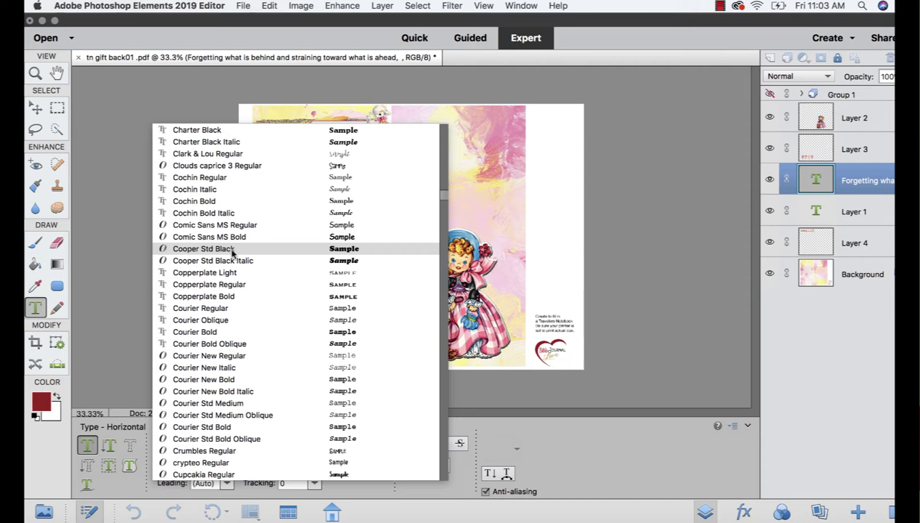
left_click(538, 189)
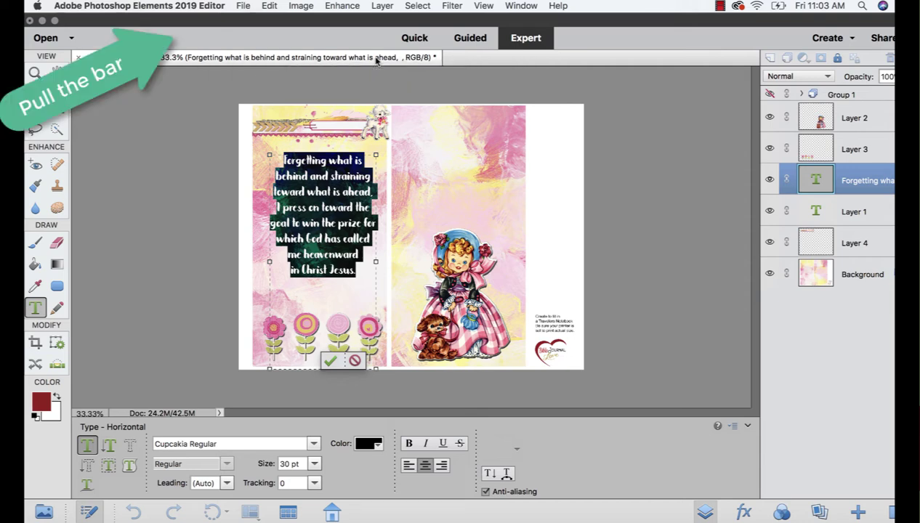
Float the notebook page document and enlarge its window to fill the workspace's right side
left_click_drag(376, 61, 383, 106)
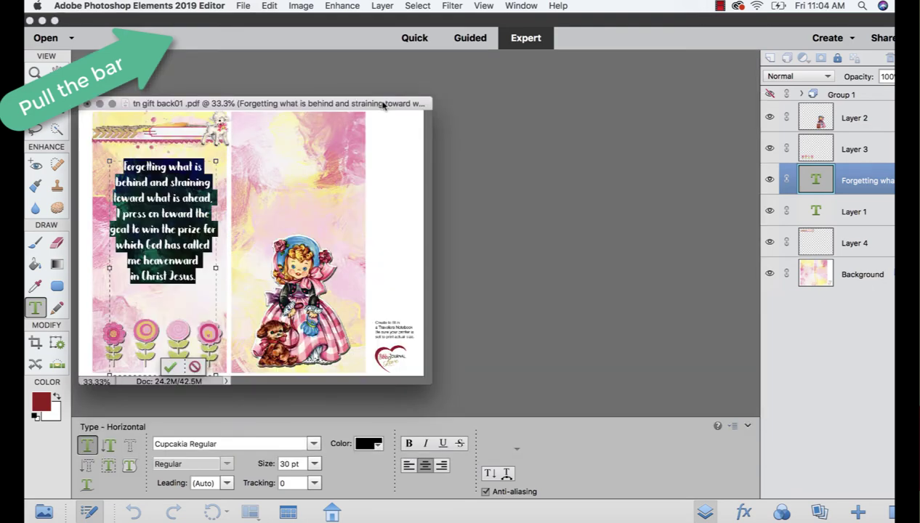
left_click_drag(383, 106, 626, 117)
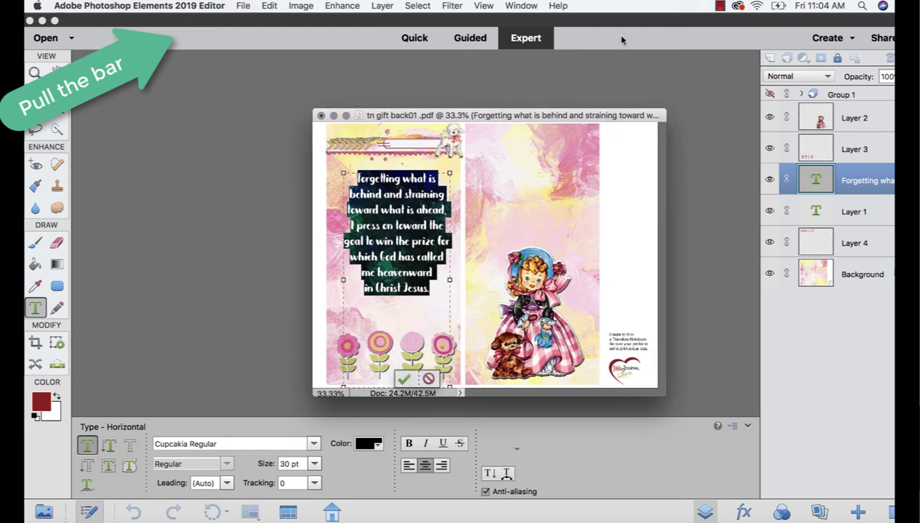
left_click_drag(544, 118, 760, 88)
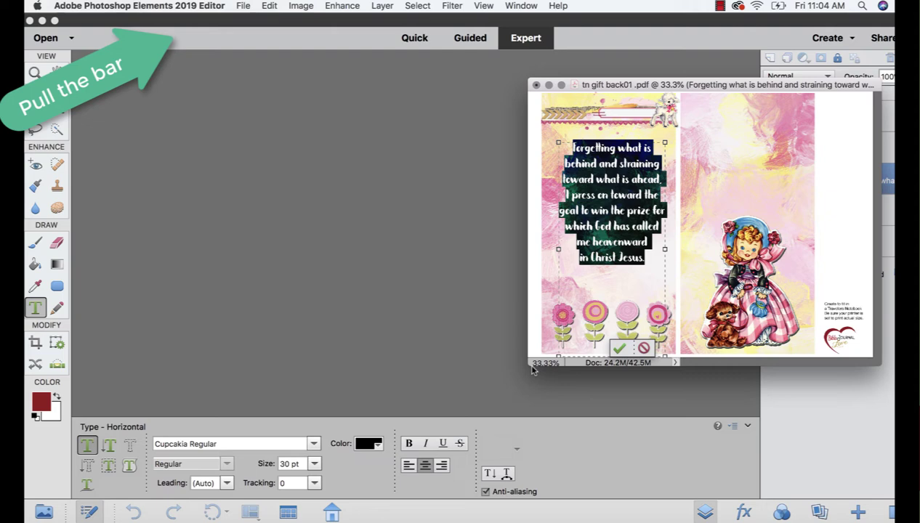
left_click_drag(530, 366, 489, 442)
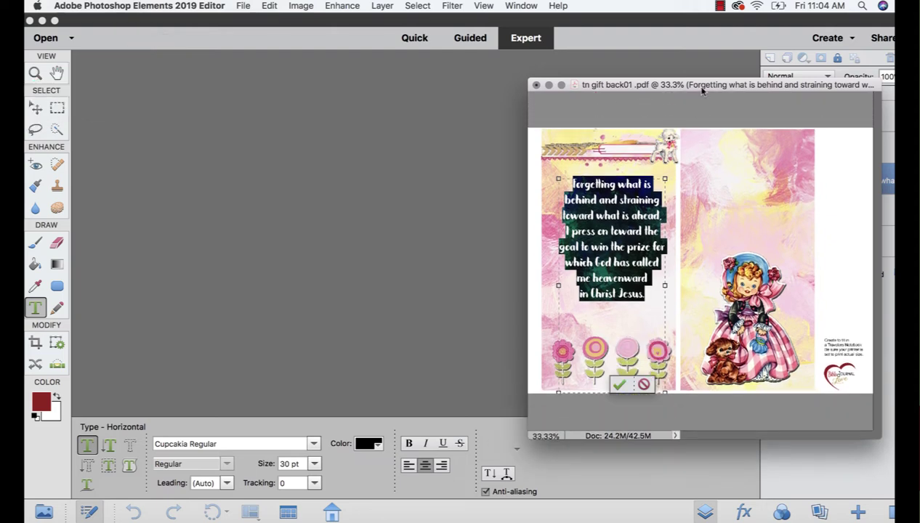
left_click_drag(695, 86, 597, 44)
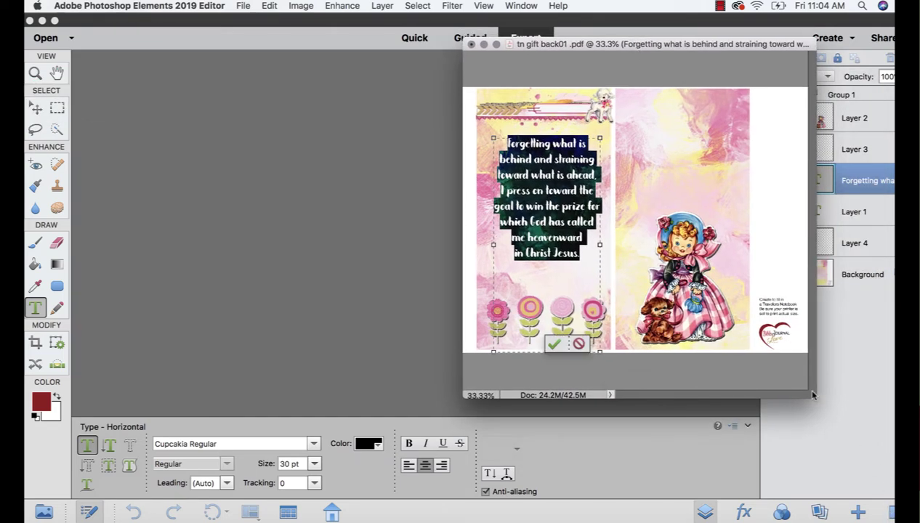
left_click_drag(815, 394, 894, 521)
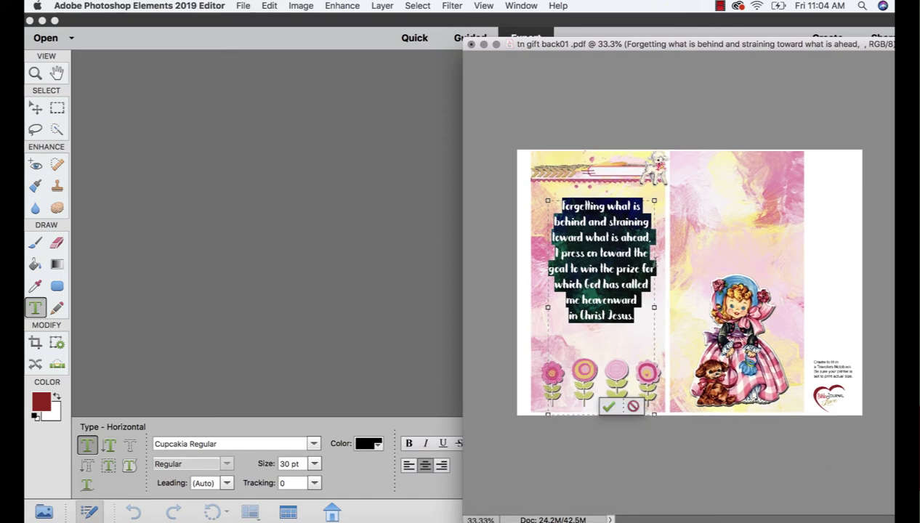
Try the verse in Fairytales Script Regular at 48 pt, then at 18 pt
left_click(311, 443)
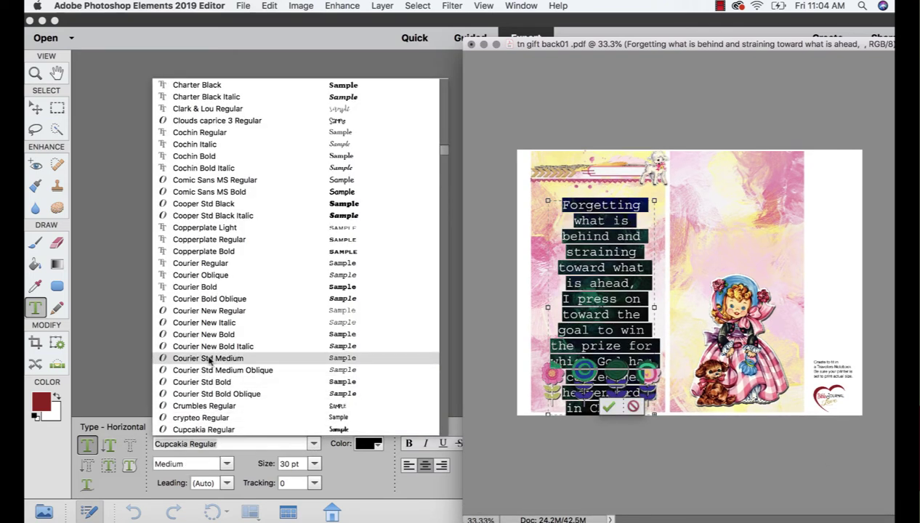
scroll(195, 212, "down", 20)
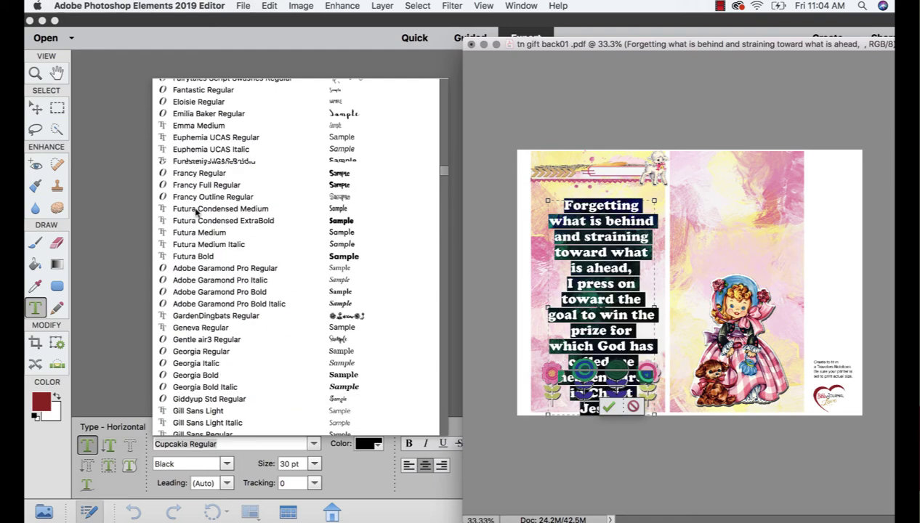
scroll(247, 353, "up", 15)
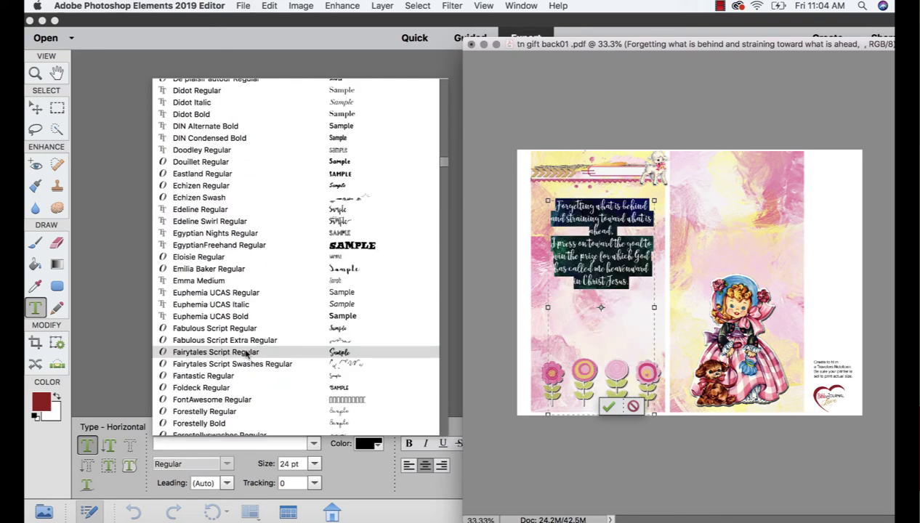
left_click(247, 352)
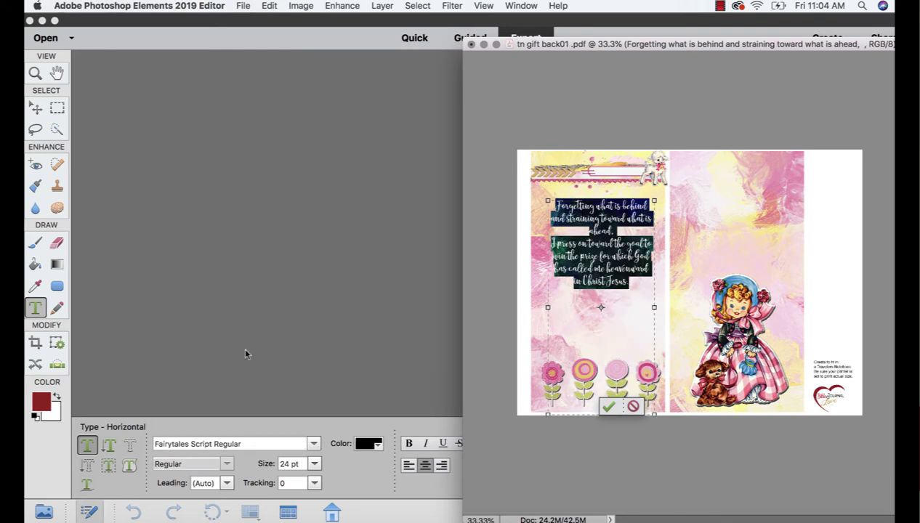
left_click(315, 465)
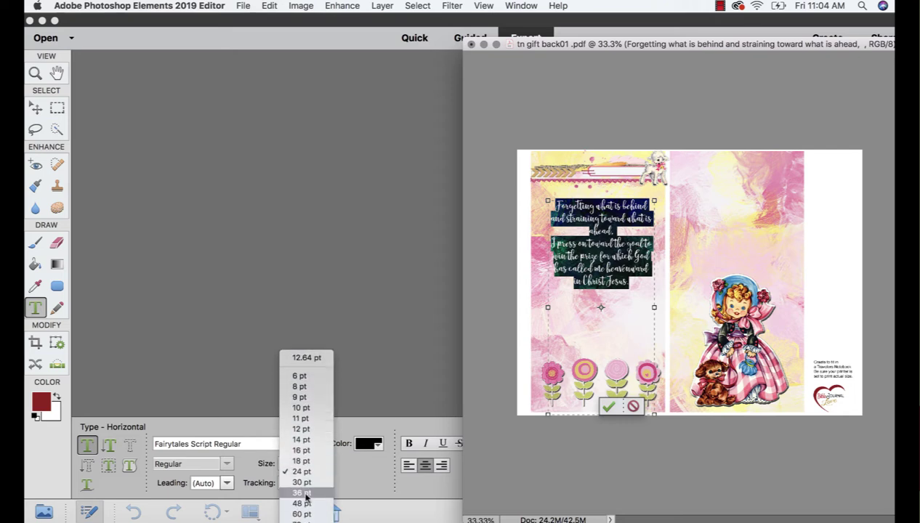
left_click(301, 503)
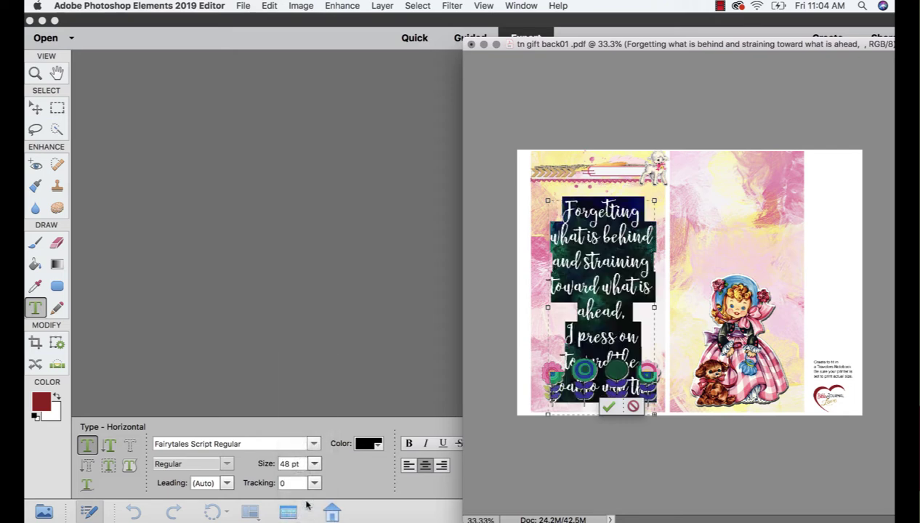
left_click(314, 464)
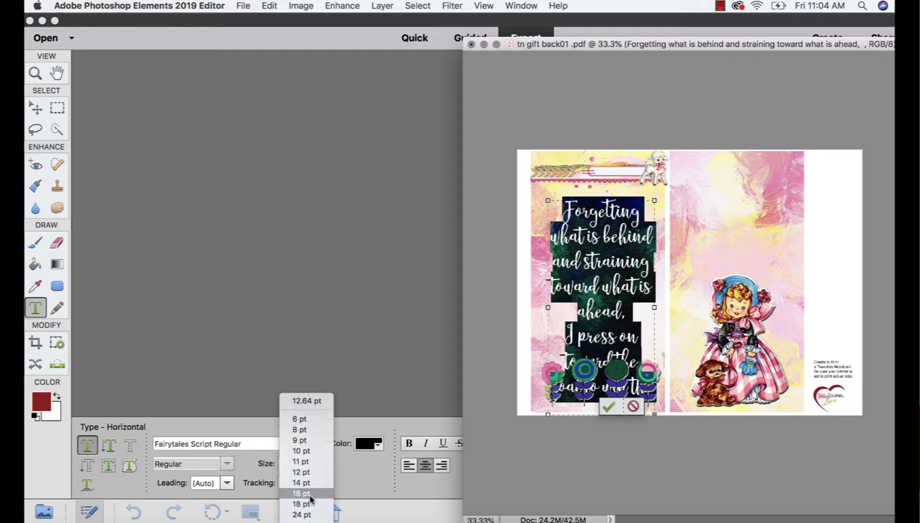
left_click(302, 504)
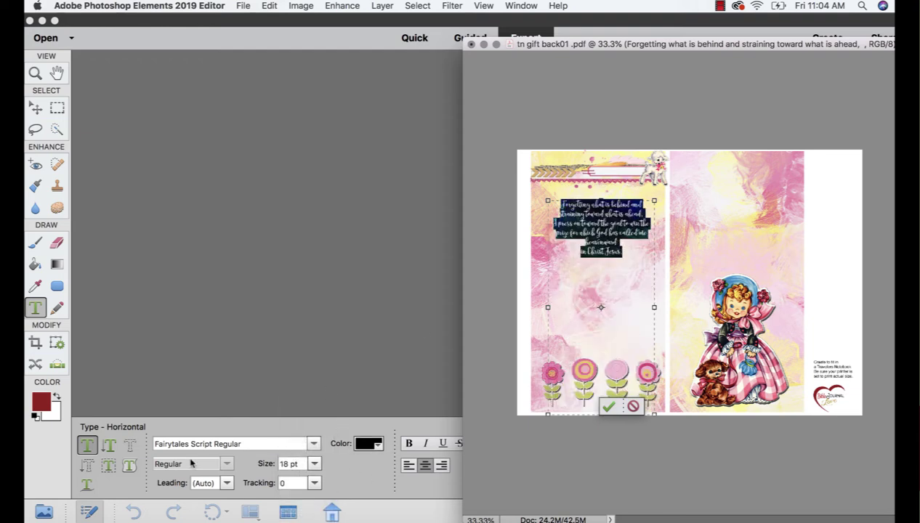
Set the verse in Cupcakia Regular at 30 pt and commit the edit
left_click(313, 443)
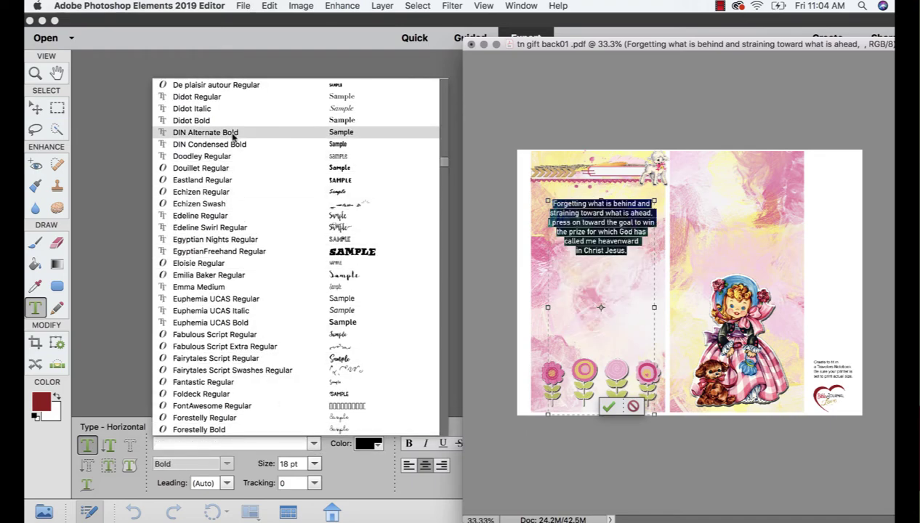
scroll(232, 134, "up", 5)
scroll(233, 135, "up", 15)
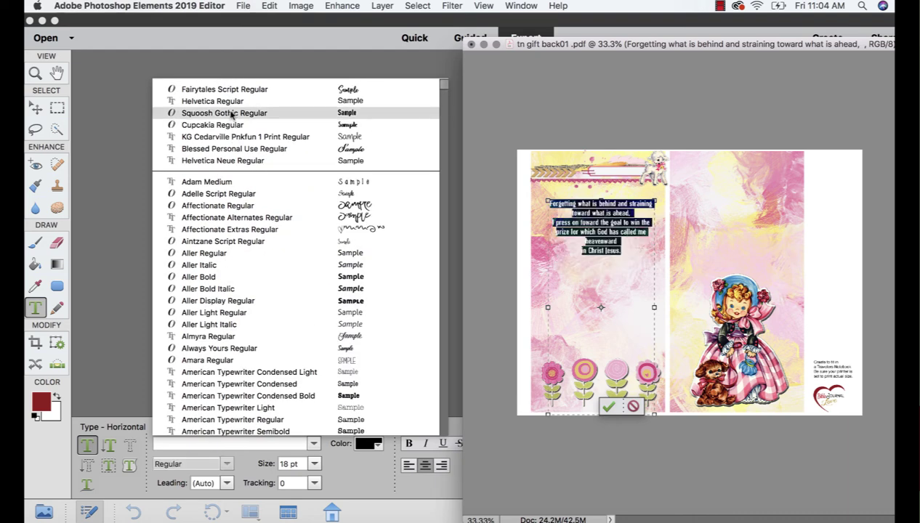
left_click(231, 125)
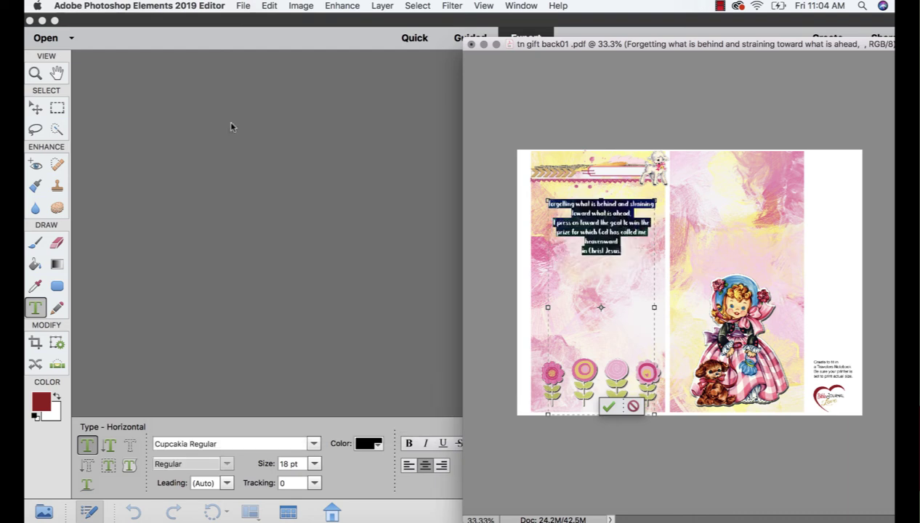
left_click(314, 464)
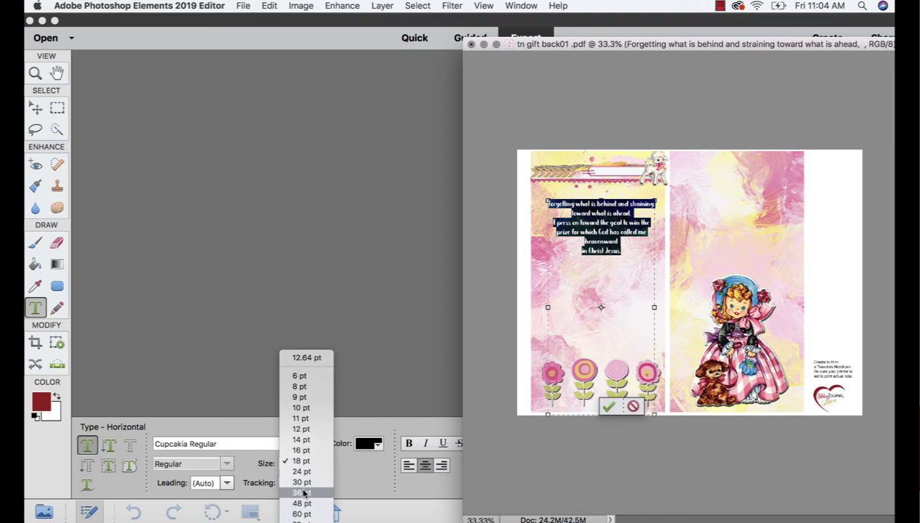
left_click(304, 483)
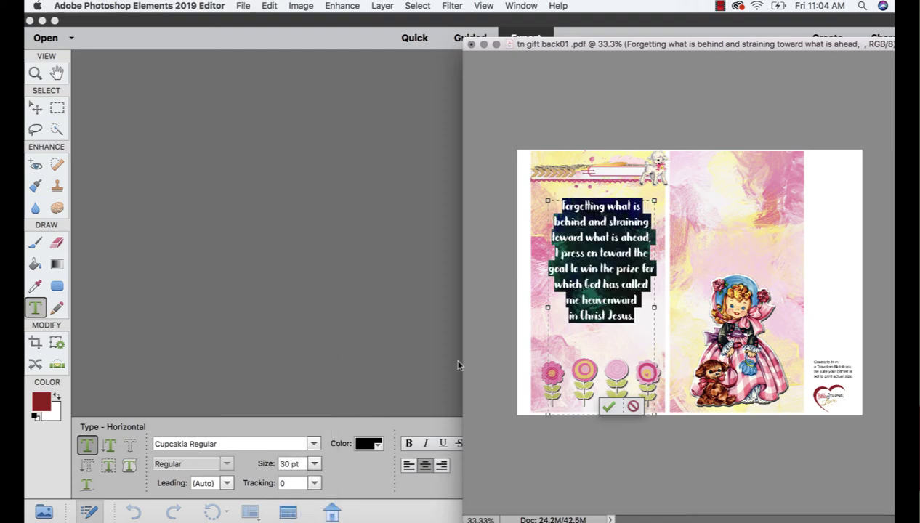
left_click(711, 253)
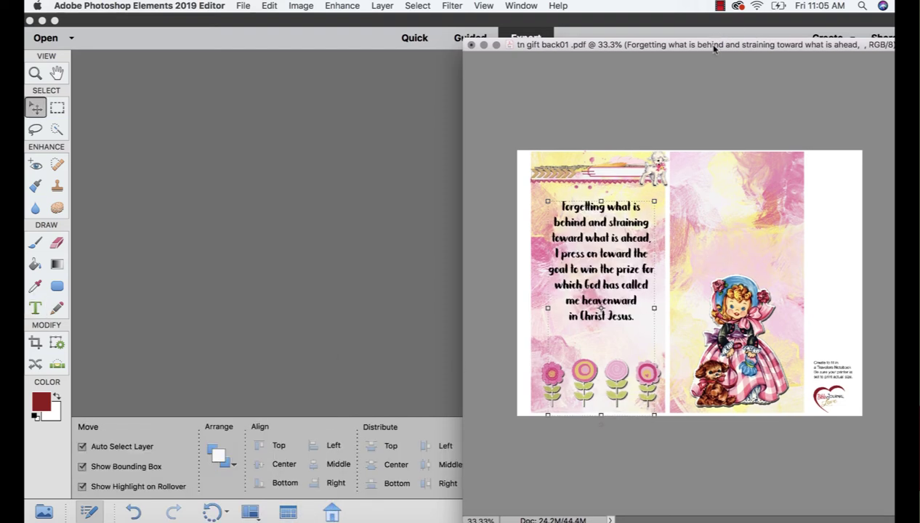
Dock the floating verse page into the tab bar and select the Background layer
left_click_drag(711, 44, 160, 136)
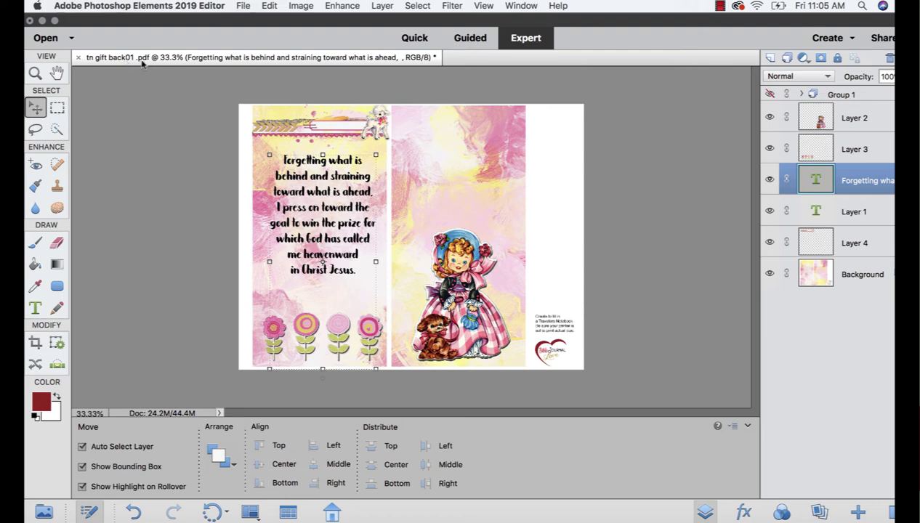
left_click(171, 185)
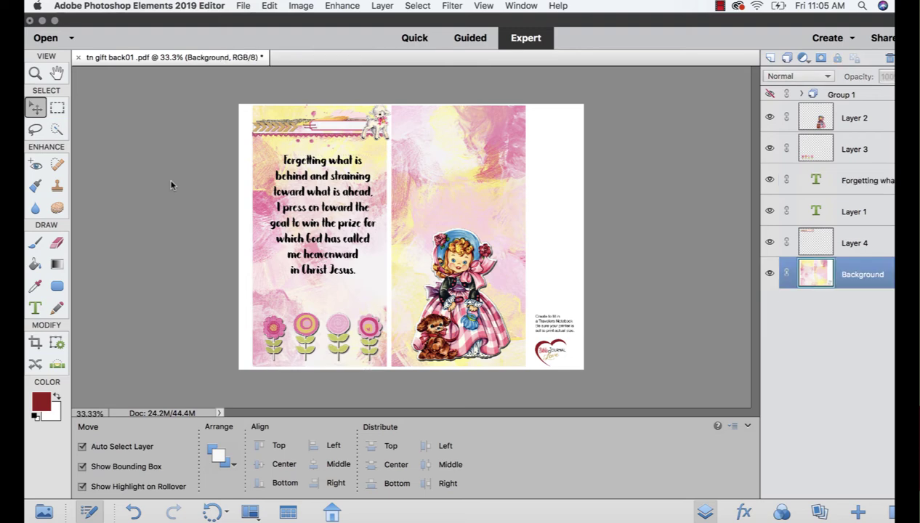
Uncheck Allow Floating Documents in Expert Mode in General preferences, then switch to the Move tool
left_click(94, 5)
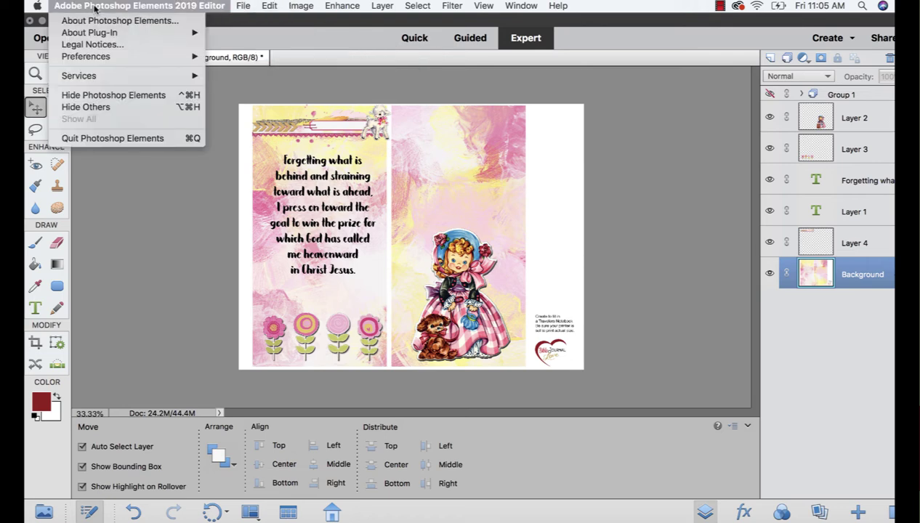
mouse_move(98, 57)
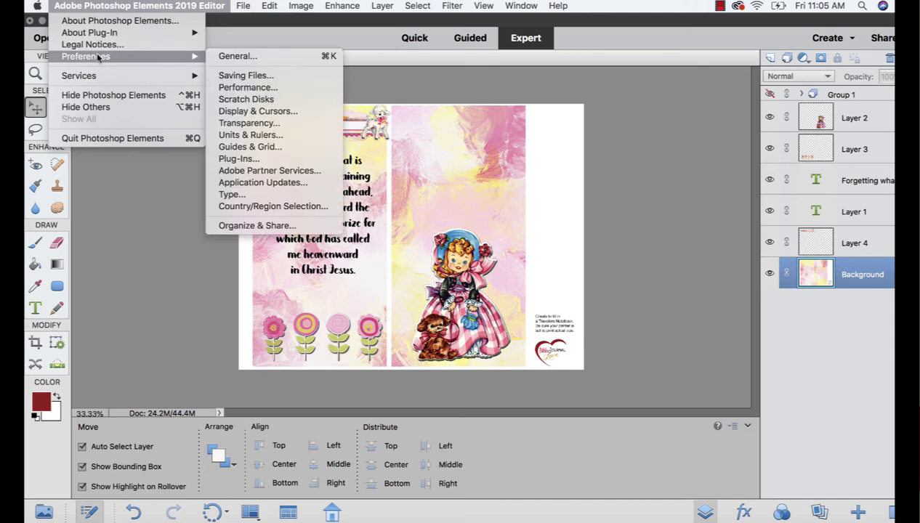
left_click(228, 57)
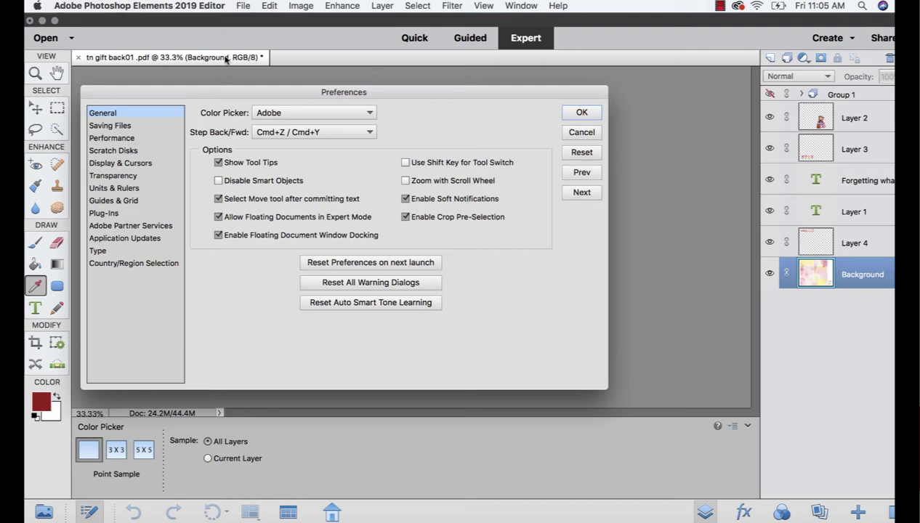
left_click_drag(214, 92, 268, 92)
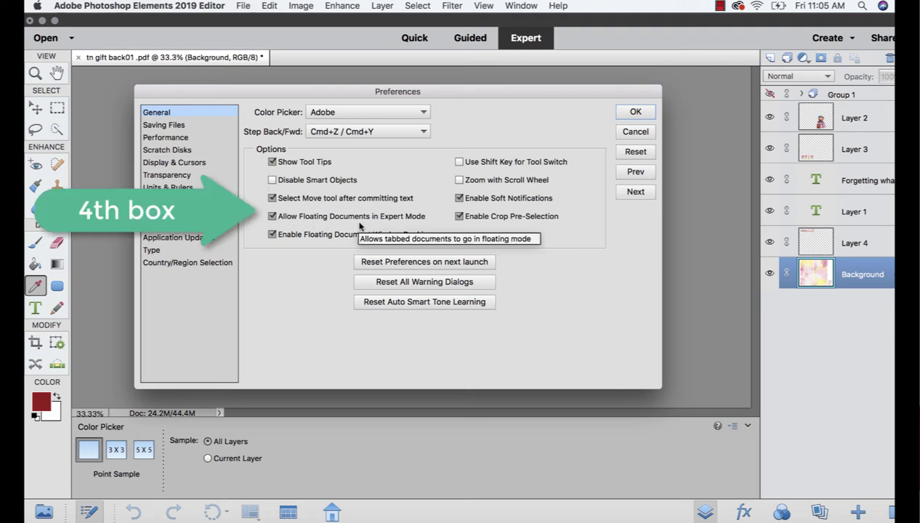
left_click(271, 216)
left_click(637, 112)
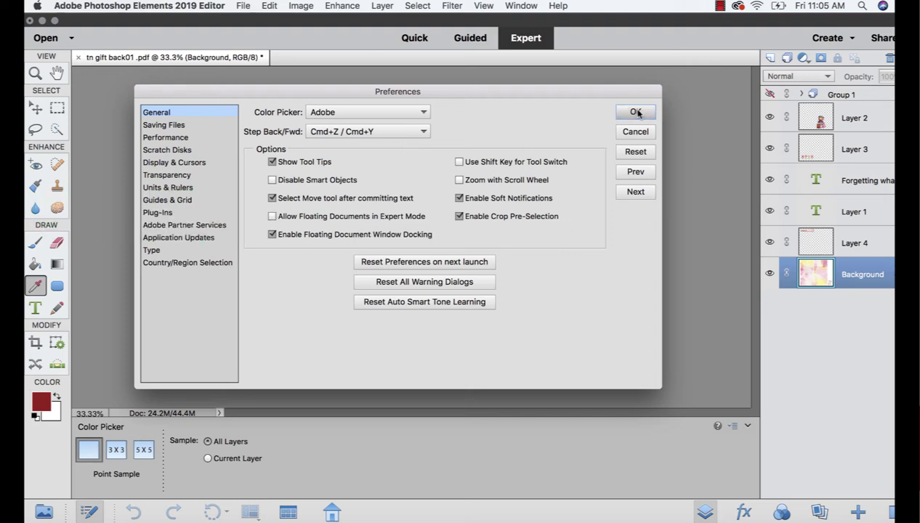
key("v")
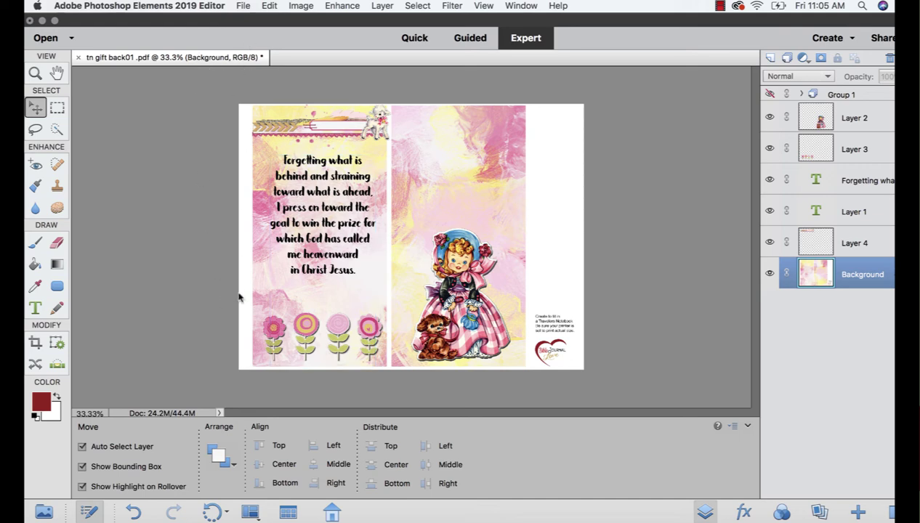
Re-check Allow Floating Documents in Expert Mode in General preferences and confirm with OK
left_click(130, 6)
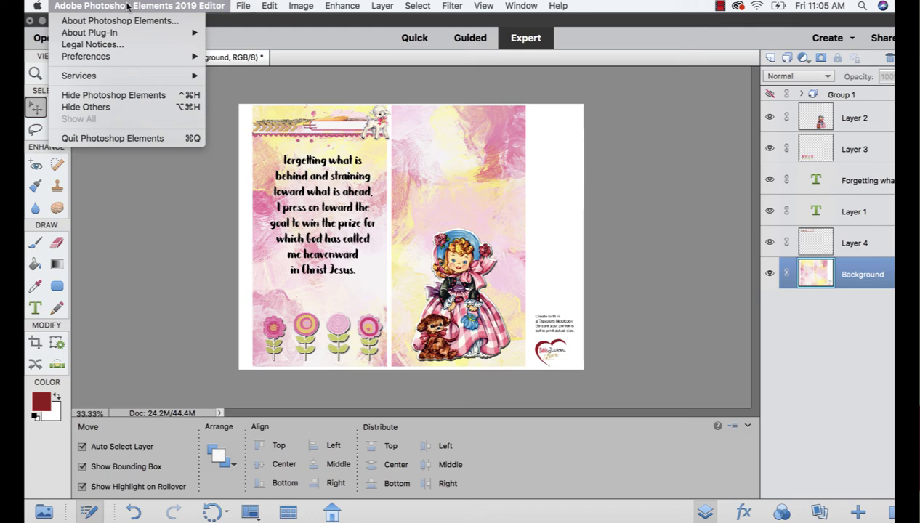
mouse_move(106, 56)
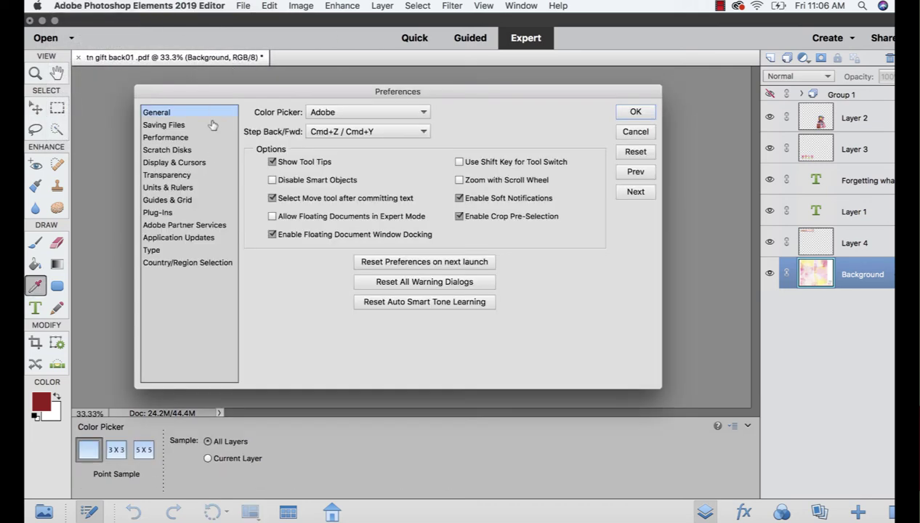
left_click(272, 216)
left_click(634, 113)
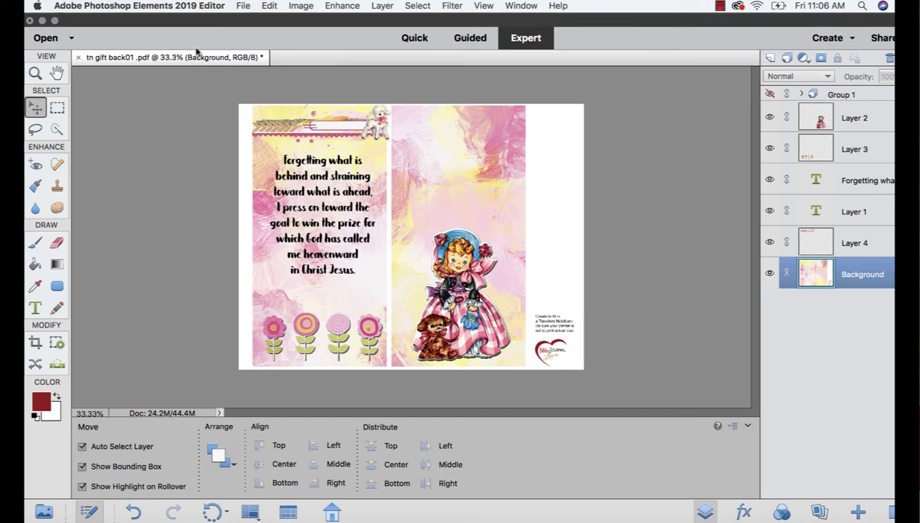
Drag the verse page tab out into a floating window and resize it to fit
left_click_drag(196, 57, 255, 73)
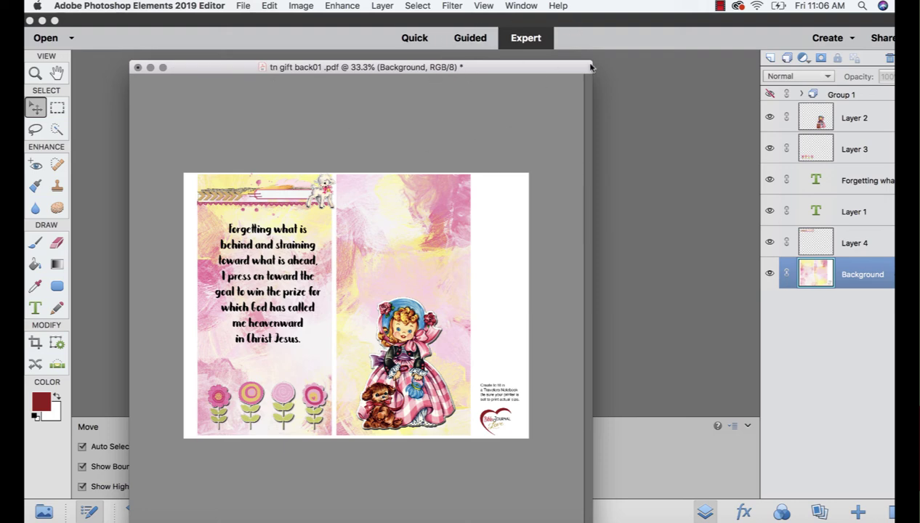
left_click_drag(589, 69, 486, 77)
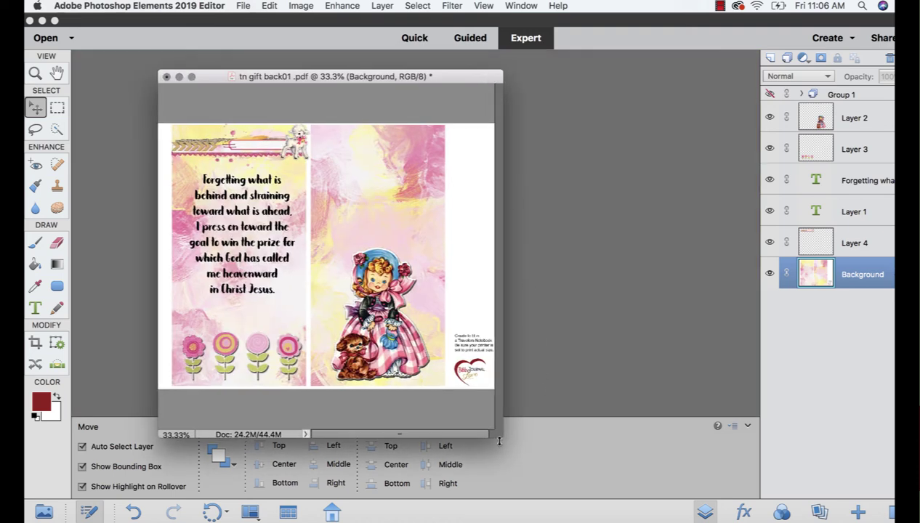
left_click_drag(497, 432, 615, 392)
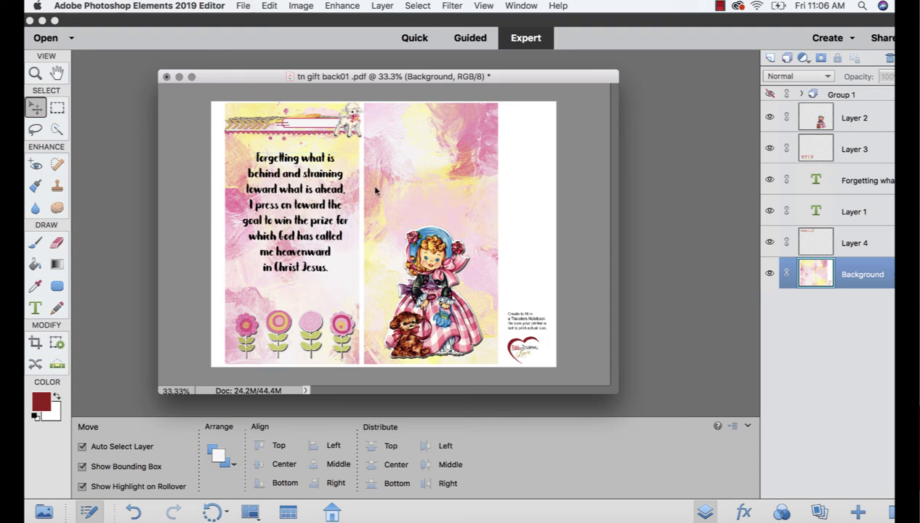
Turn off Auto Select Layer for the Move tool and zoom the page to 50%
key("super")
key("super+equal")
key("super+equal")
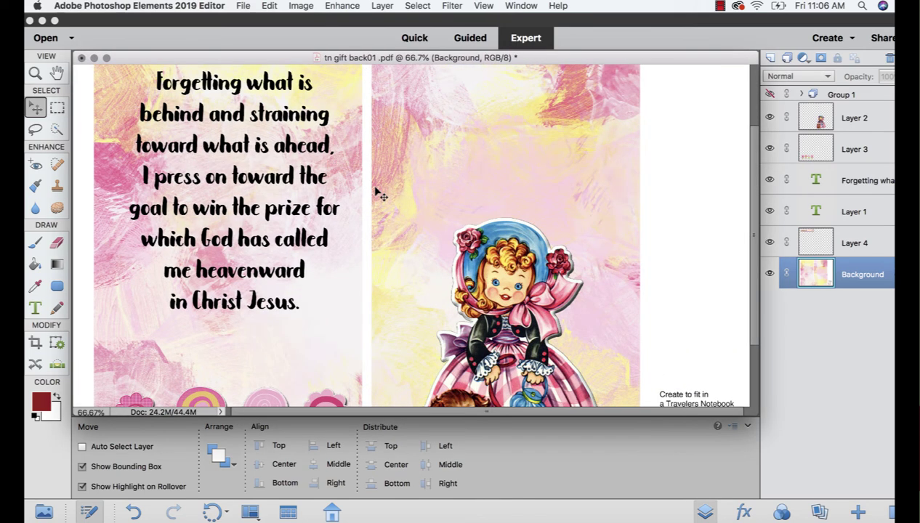
key("super+minus")
key("super+minus")
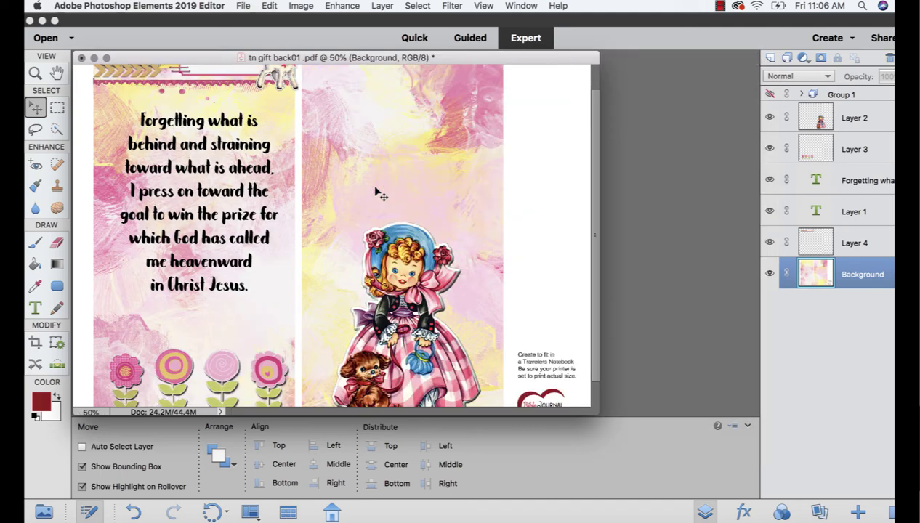
key("super+equal")
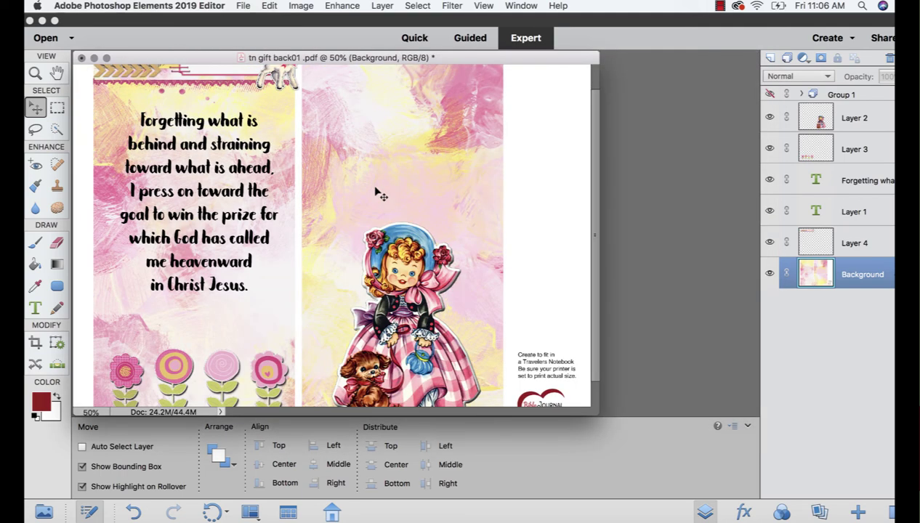